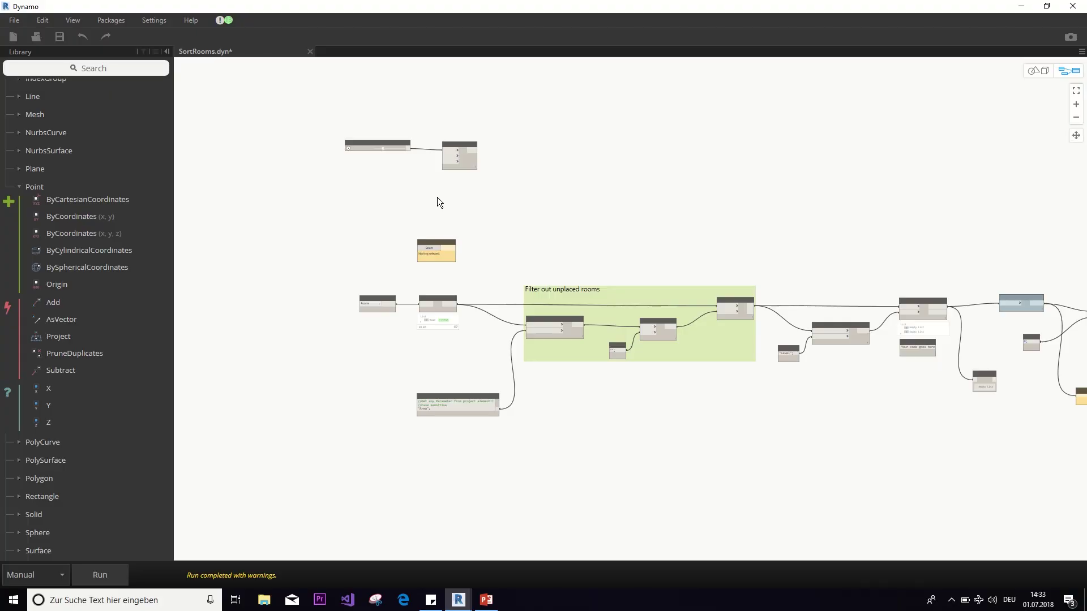
pyautogui.scroll(2, 437, 202)
pyautogui.scroll(2, 442, 213)
pyautogui.scroll(2, 430, 228)
pyautogui.scroll(3, 382, 202)
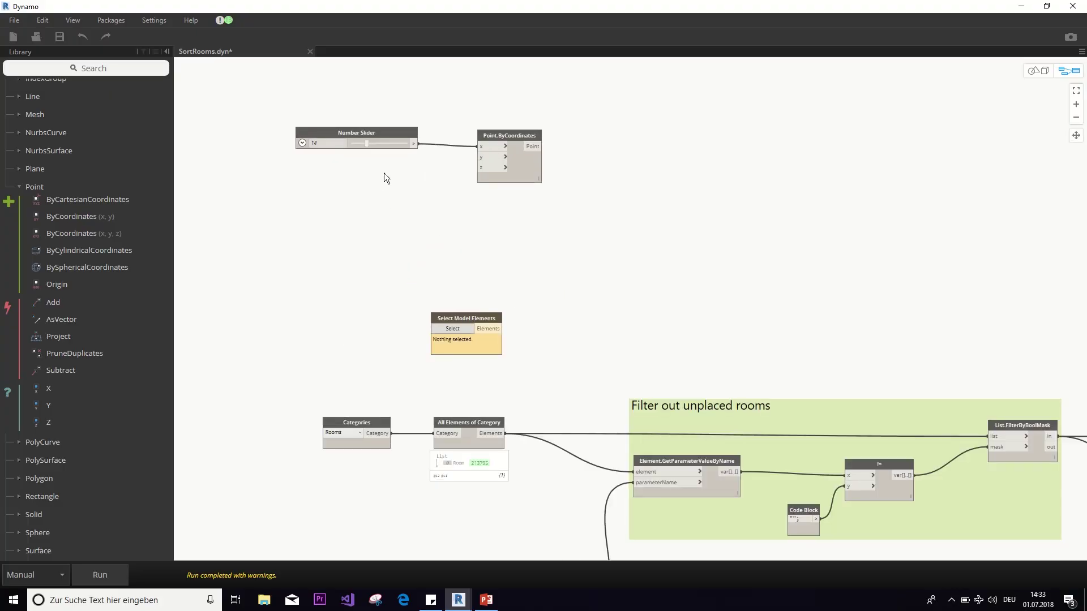
pyautogui.scroll(2, 384, 178)
pyautogui.scroll(2, 457, 293)
pyautogui.scroll(3, 440, 270)
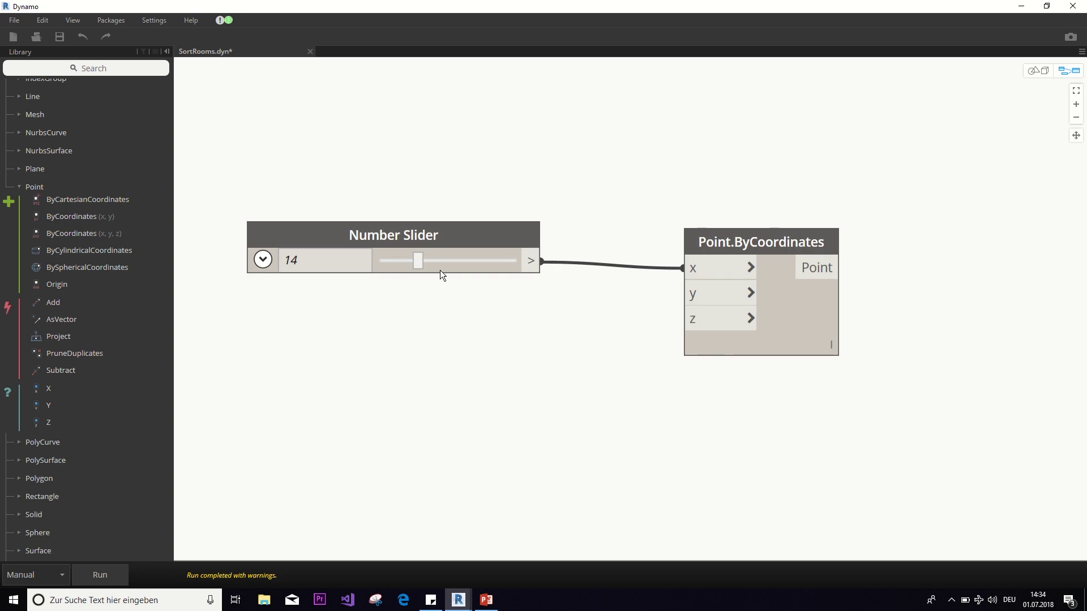
pyautogui.scroll(-1, 458, 272)
pyautogui.scroll(-2, 493, 275)
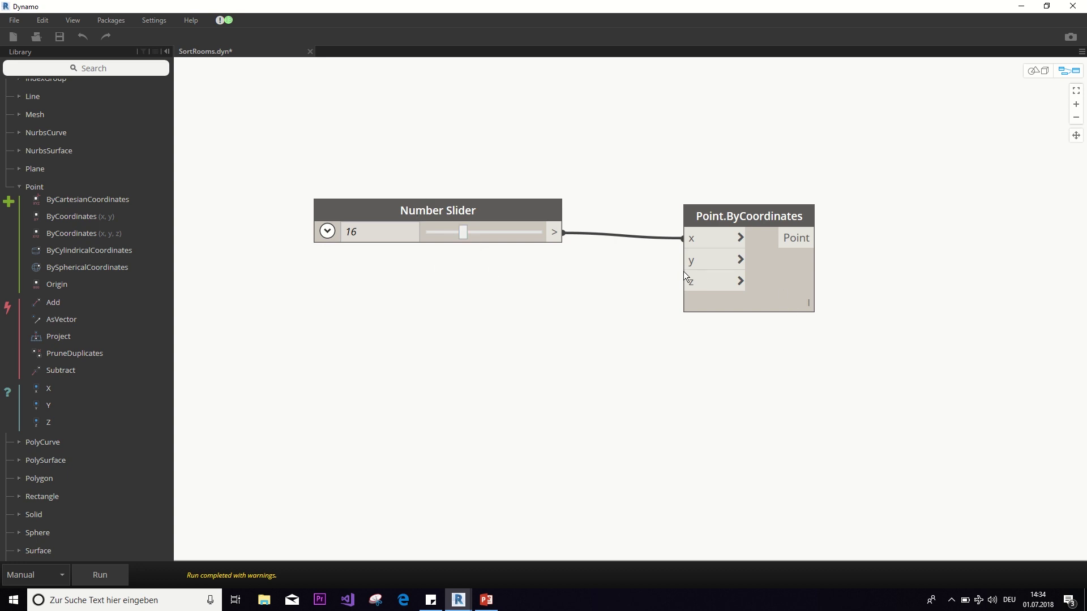
# Copy the Number Slider and wire the sliders (16, 26, 16) into Point.ByCoordinates' y and z ports
pyautogui.click(453, 215)
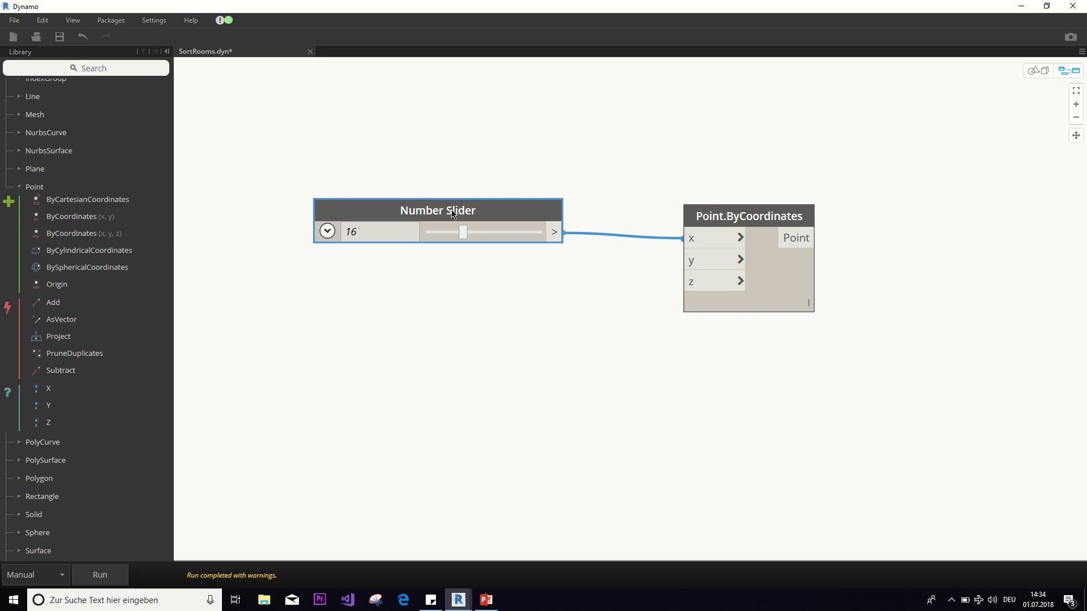
pyautogui.press('ctrl')
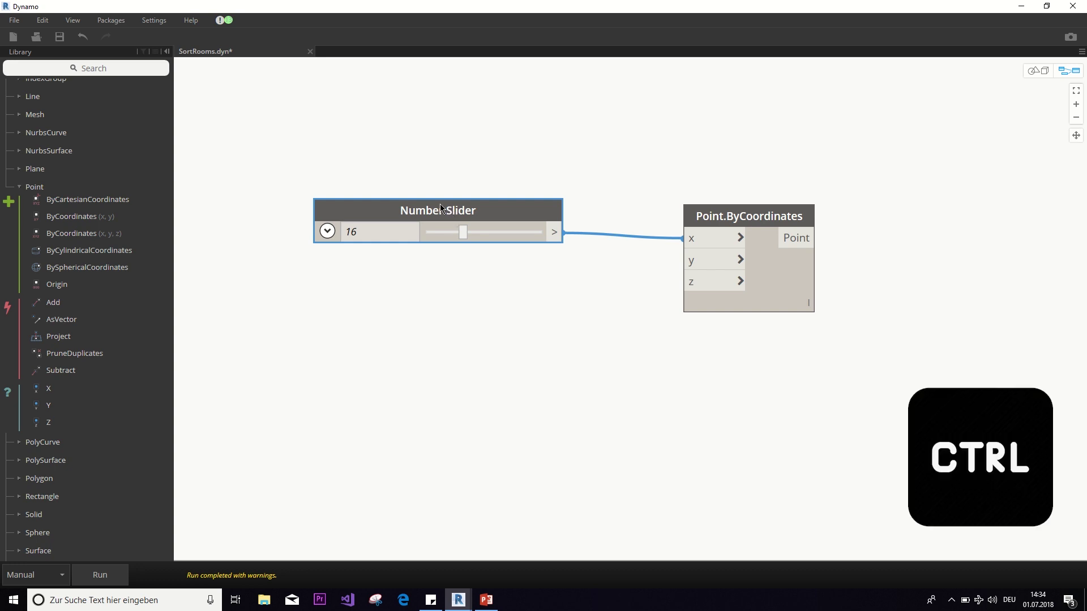
pyautogui.moveTo(439, 204)
pyautogui.keyDown('ctrl'); pyautogui.mouseDown()
pyautogui.moveTo(426, 274)
pyautogui.moveTo(452, 354)
pyautogui.mouseUp(); pyautogui.keyUp('ctrl')
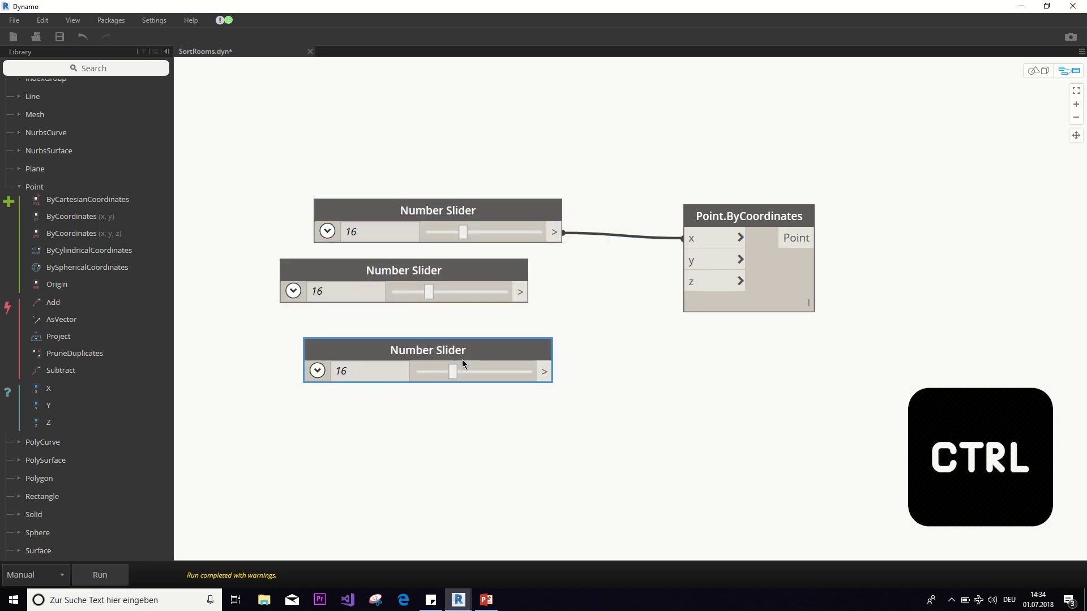
pyautogui.moveTo(520, 291); pyautogui.dragTo(690, 263)
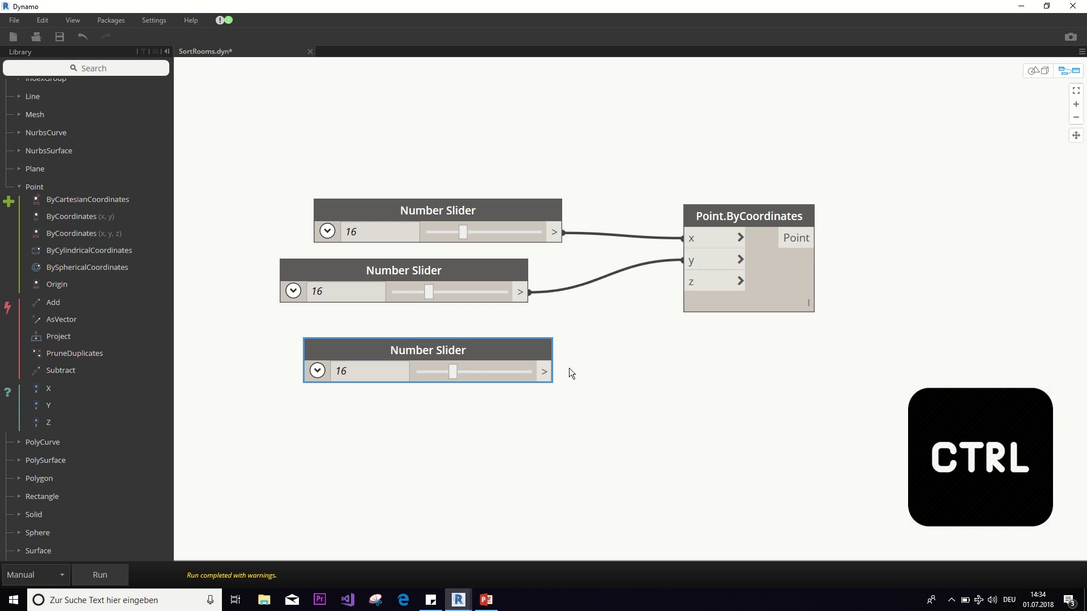
pyautogui.moveTo(551, 373); pyautogui.dragTo(706, 283)
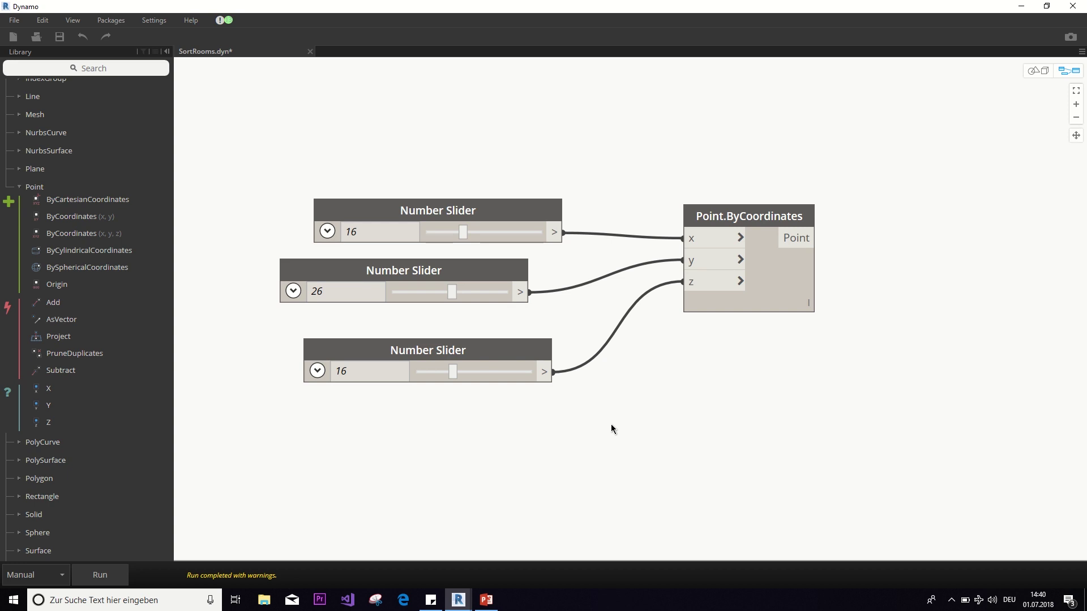
# Box-select the three Number Sliders and apply Align Selection > Right to them
pyautogui.moveTo(617, 440)
pyautogui.mouseDown()
pyautogui.moveTo(233, 276)
pyautogui.moveTo(263, 144)
pyautogui.mouseUp()
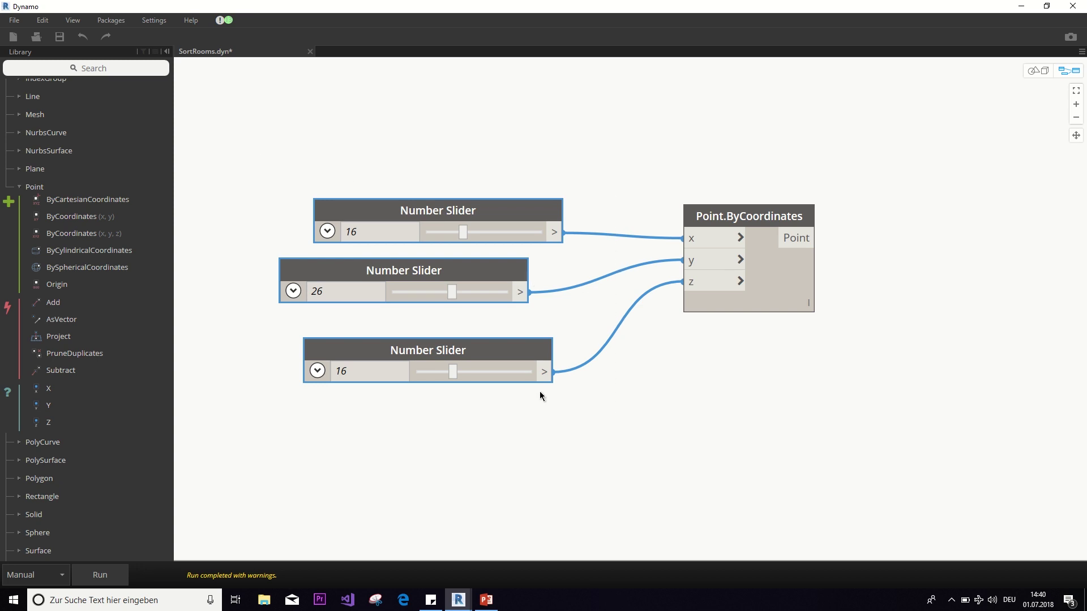
pyautogui.rightClick(478, 117)
pyautogui.moveTo(543, 188)
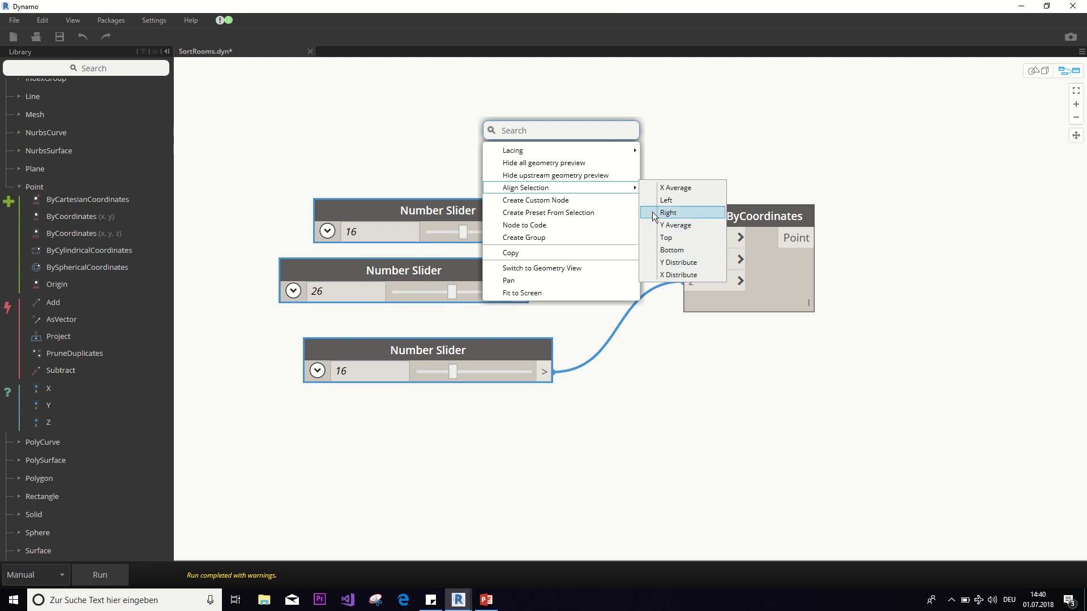
pyautogui.click(652, 211)
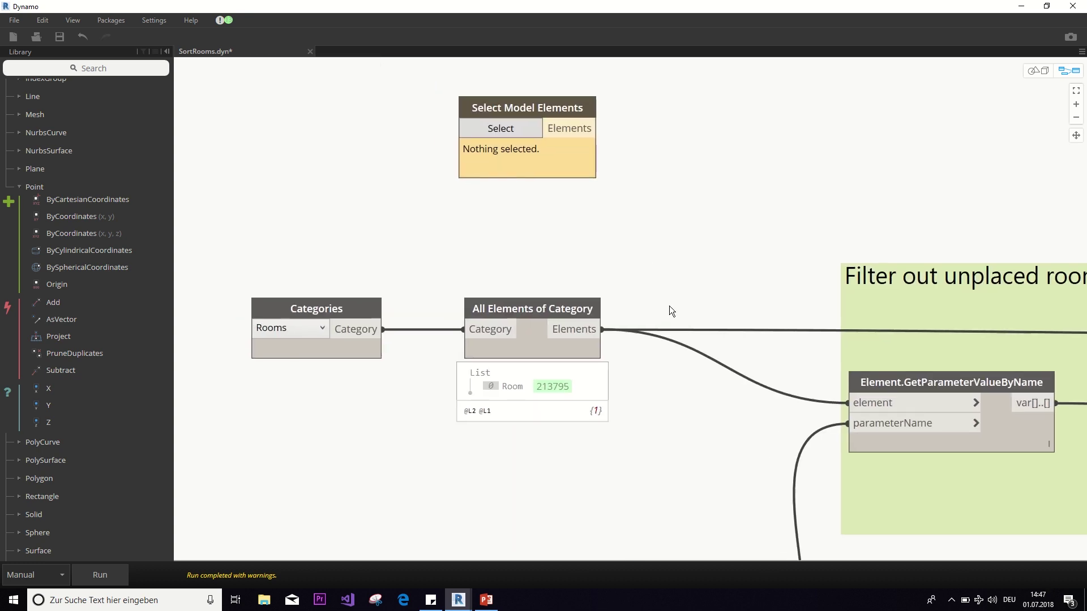
pyautogui.scroll(3, 598, 305)
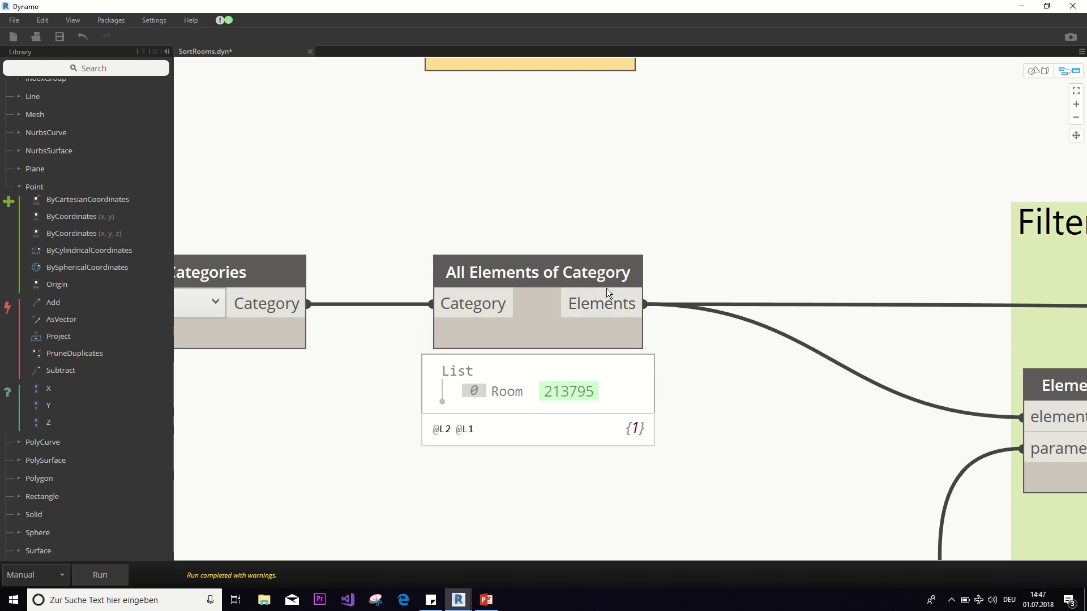
pyautogui.scroll(-1, 596, 299)
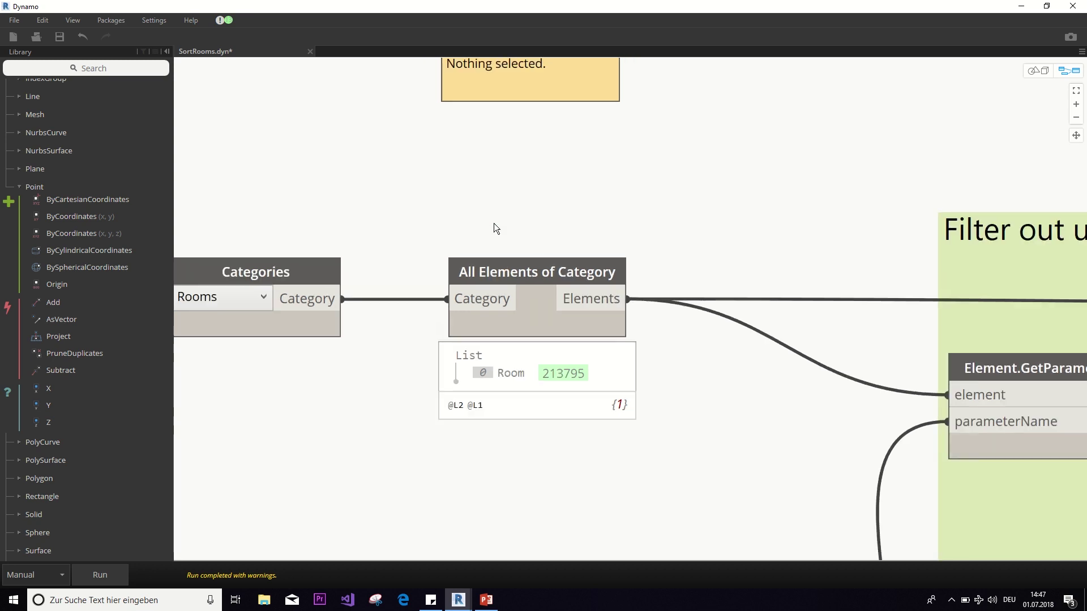
pyautogui.scroll(-1, 493, 224)
# Move both Elements output wires onto Select Model Elements' output, keeping the Categories wire connected
pyautogui.moveTo(561, 310); pyautogui.dragTo(584, 302, button='middle')
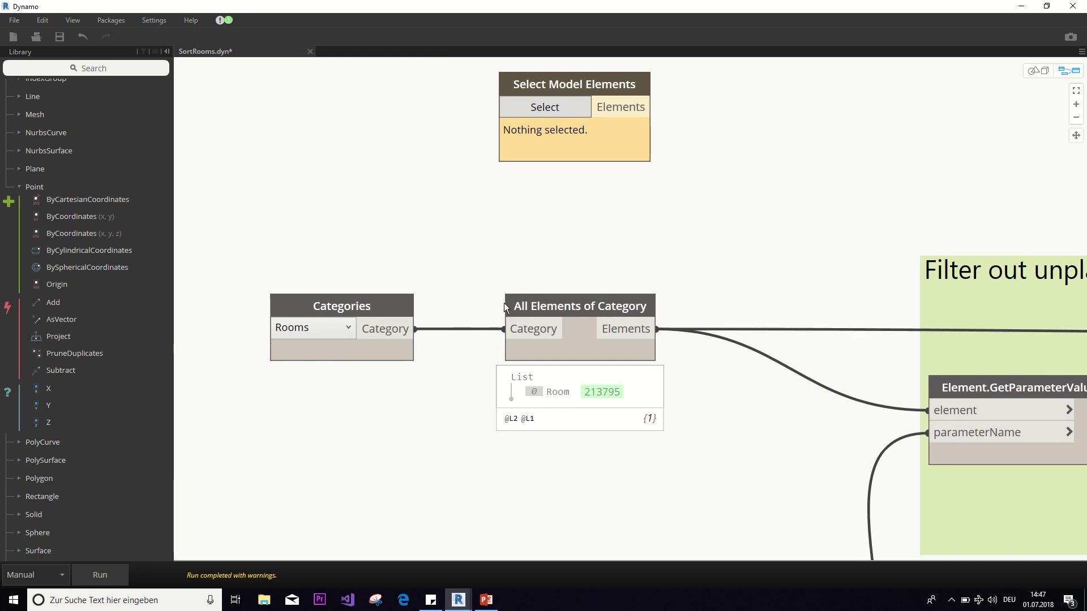
pyautogui.moveTo(607, 264); pyautogui.dragTo(616, 312, button='middle')
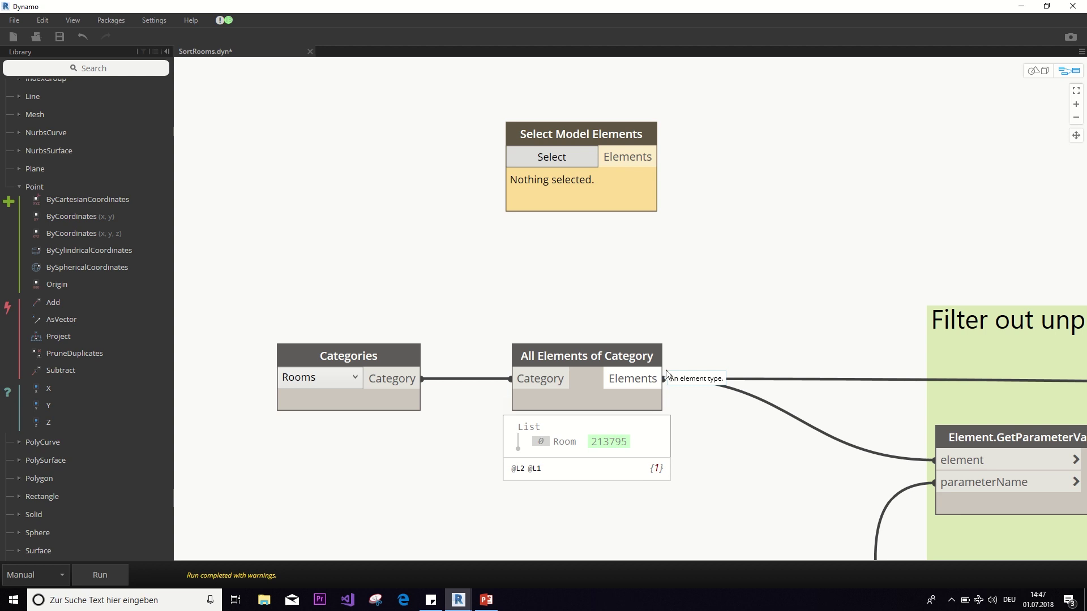
pyautogui.press('shift')
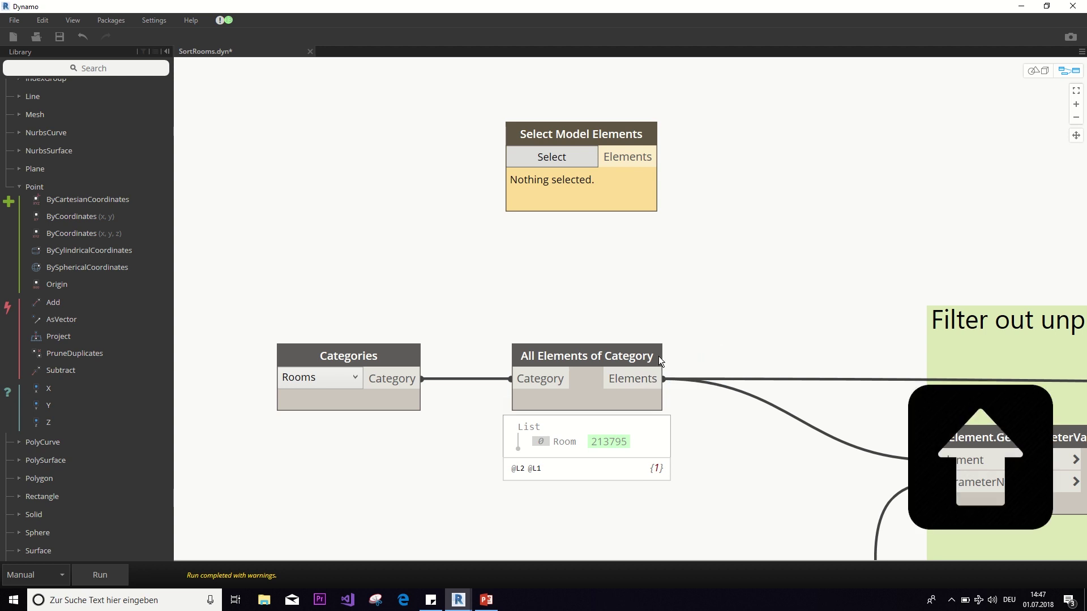
pyautogui.keyDown('shift'); pyautogui.click(631, 377); pyautogui.keyUp('shift')
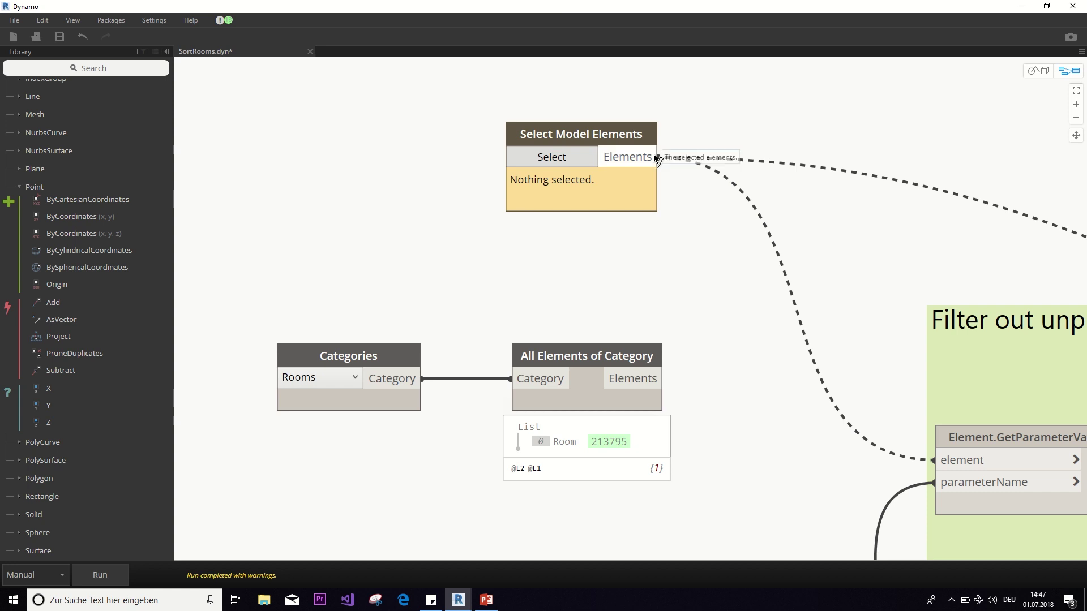
pyautogui.click(656, 157)
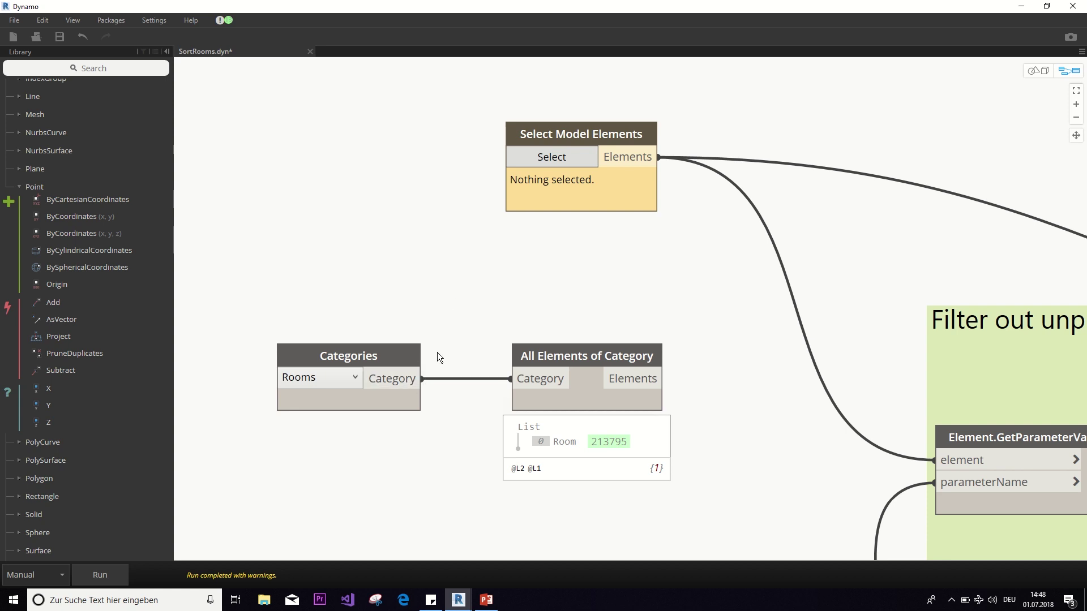
pyautogui.keyDown('shift'); pyautogui.click(412, 378); pyautogui.keyUp('shift')
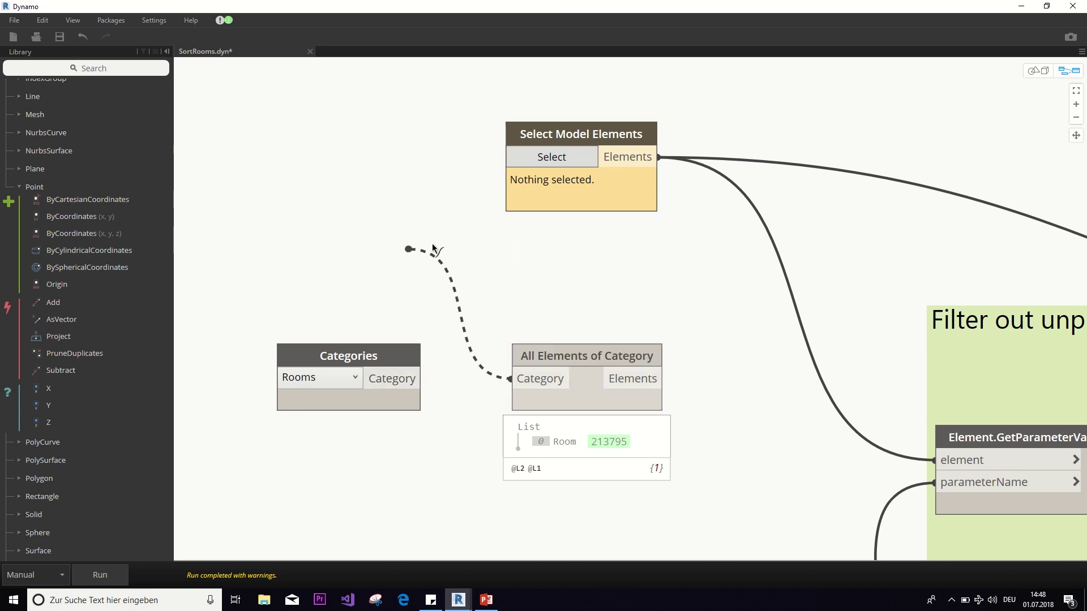
pyautogui.click(410, 384)
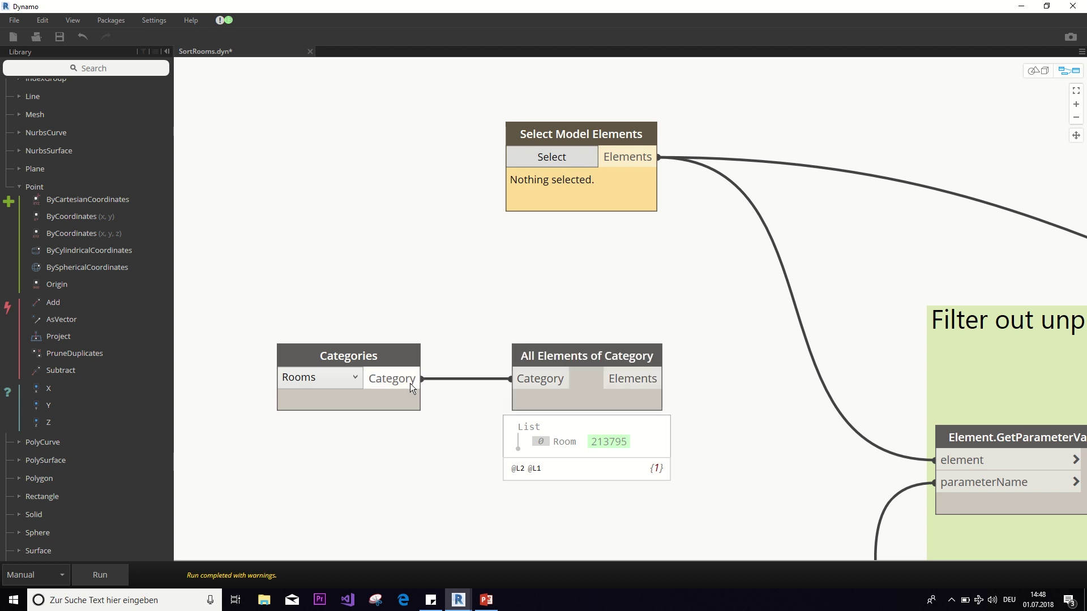
pyautogui.scroll(-2, 732, 375)
pyautogui.scroll(-2, 732, 375)
pyautogui.scroll(-2, 732, 375)
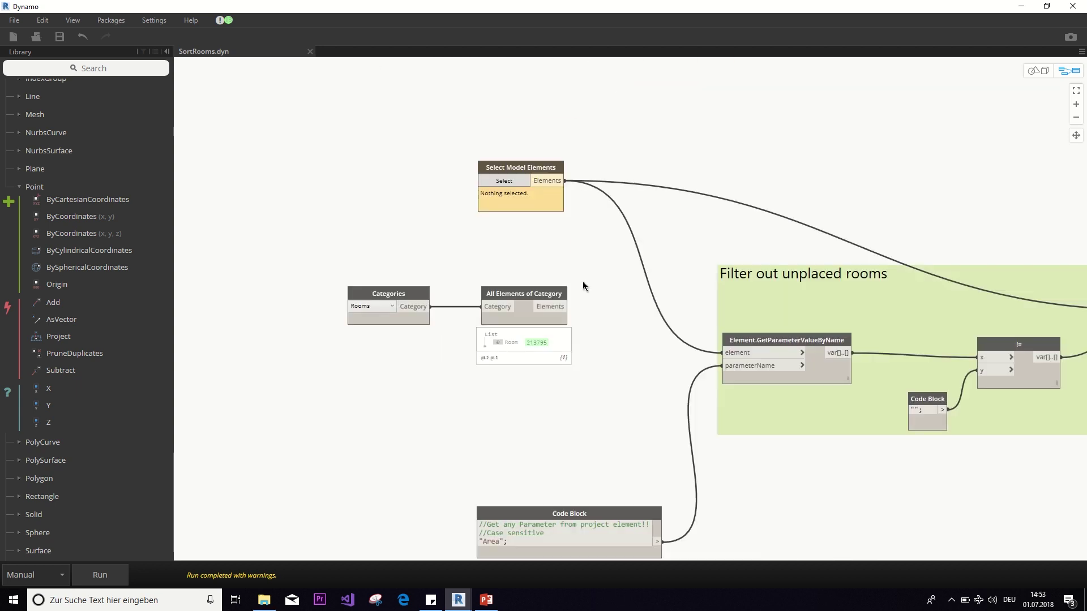
pyautogui.scroll(-4, 583, 280)
# Create a Code Block with lines 5.0; h; "Hello "; exposing an h input and three outputs
pyautogui.moveTo(983, 485)
pyautogui.mouseDown(button='middle')
pyautogui.moveTo(846, 403)
pyautogui.moveTo(804, 360)
pyautogui.mouseUp(button='middle')
pyautogui.scroll(2, 764, 357)
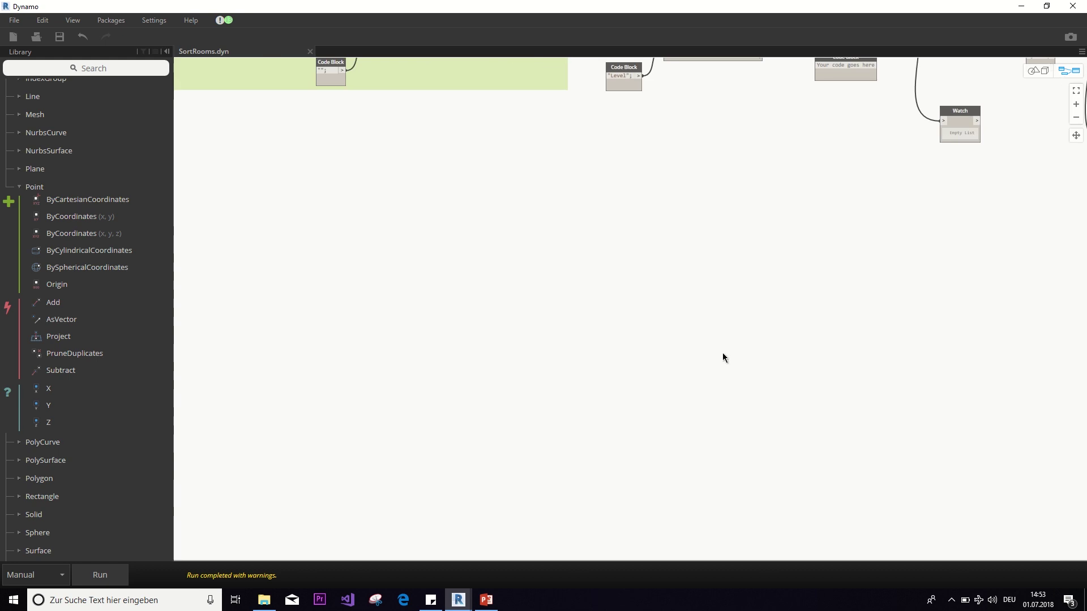
pyautogui.scroll(2, 688, 341)
pyautogui.scroll(2, 650, 331)
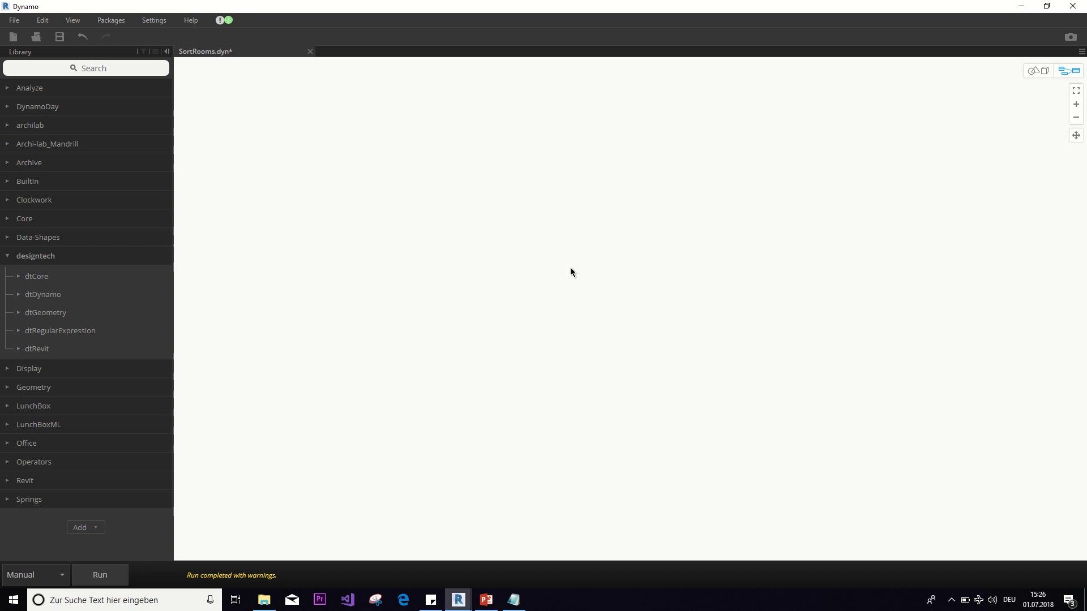
pyautogui.doubleClick(569, 242)
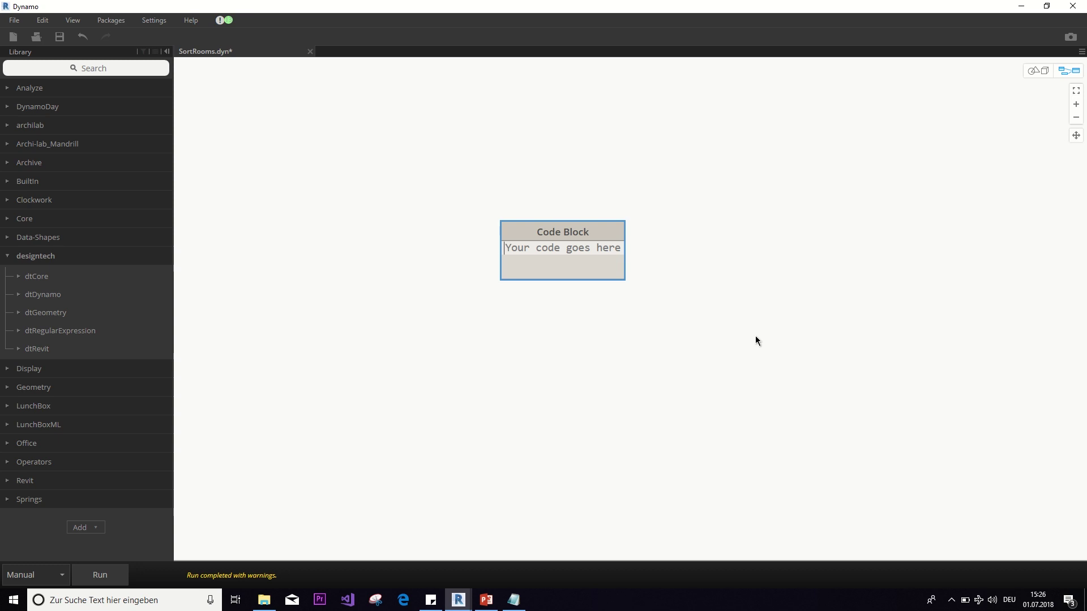
pyautogui.write('5.0')
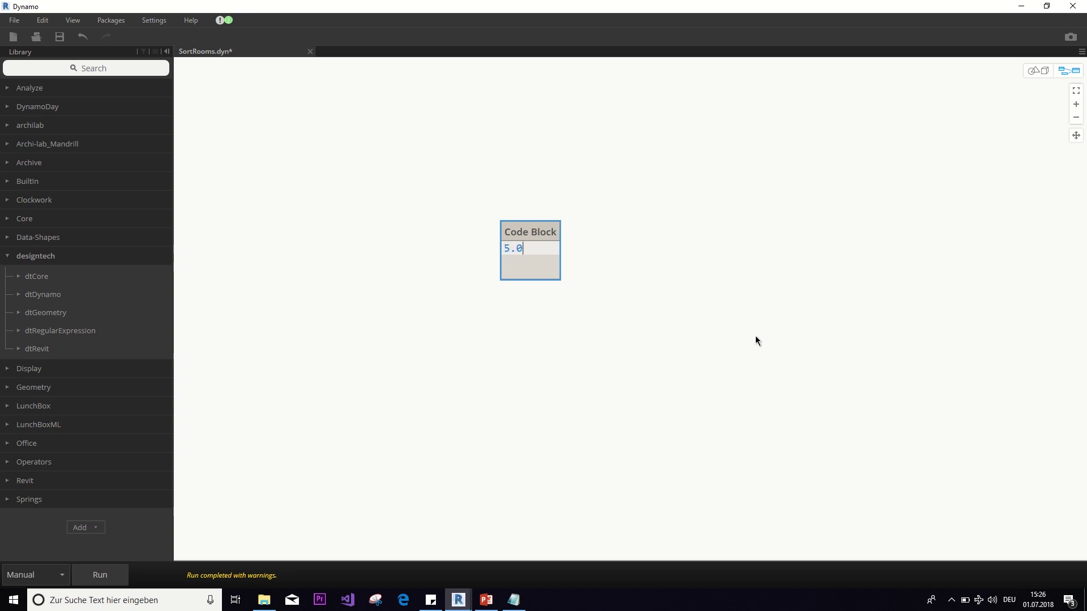
pyautogui.write(';')
pyautogui.click(755, 336)
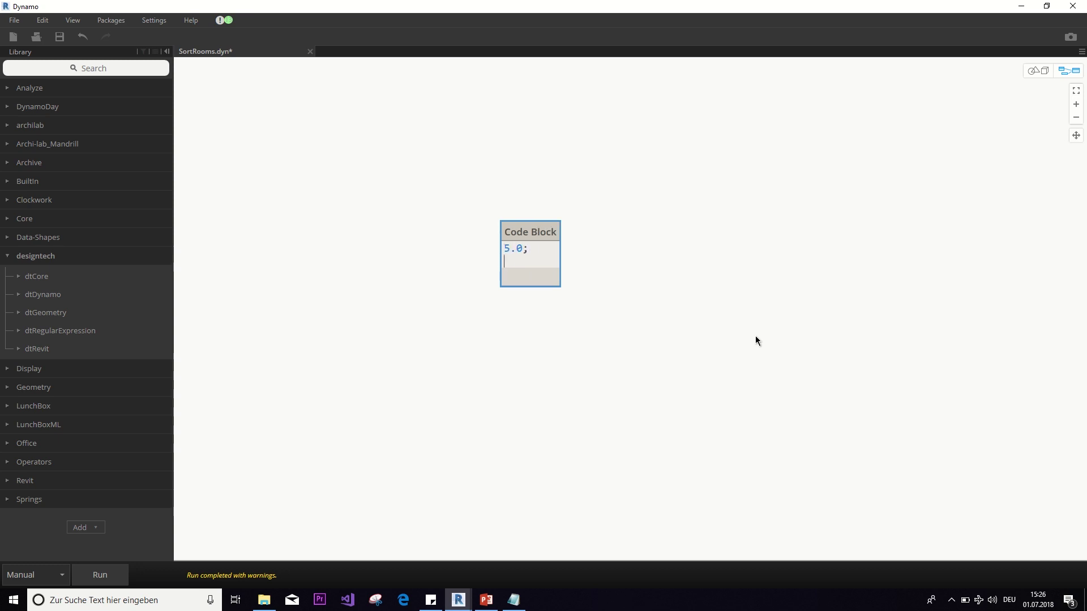
pyautogui.write('h;')
pyautogui.press('Return')
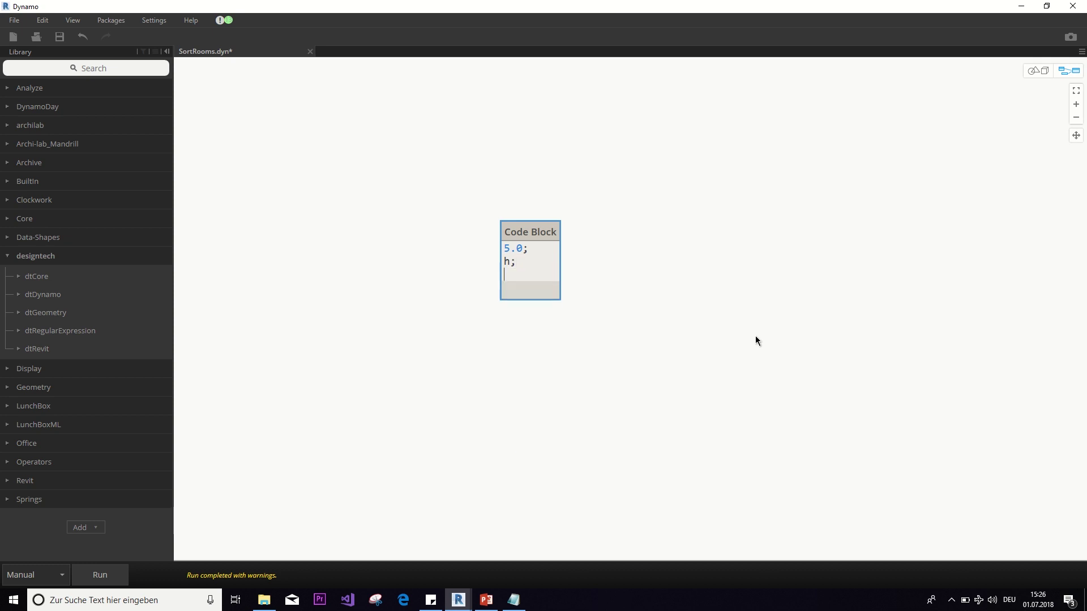
pyautogui.write('"Hel')
pyautogui.write('lo "')
pyautogui.write(';')
pyautogui.click(754, 340)
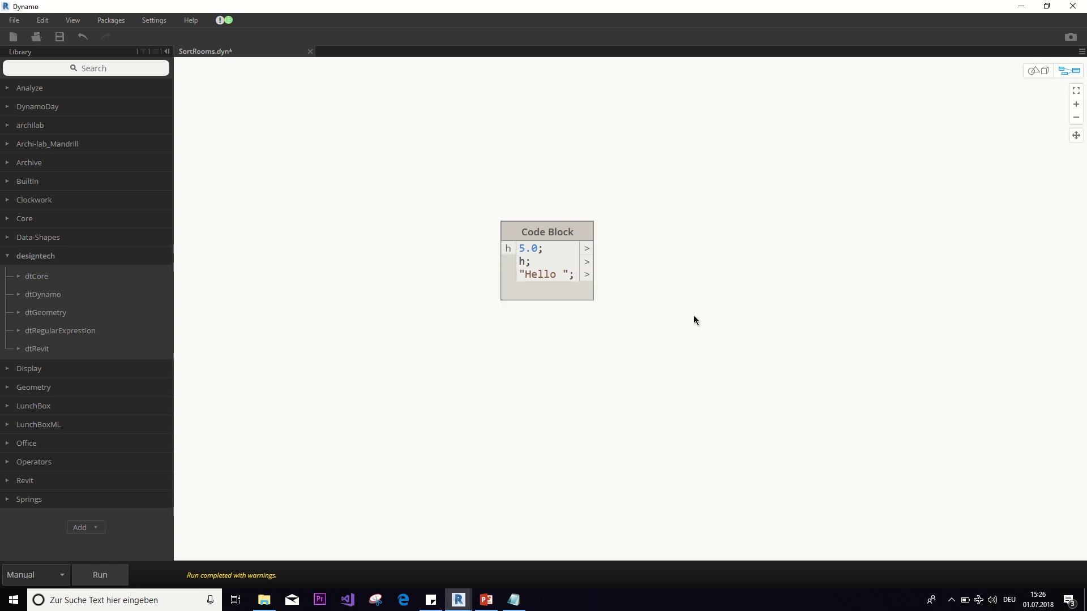
pyautogui.scroll(-3, 694, 321)
pyautogui.moveTo(661, 293); pyautogui.dragTo(328, 210, button='middle')
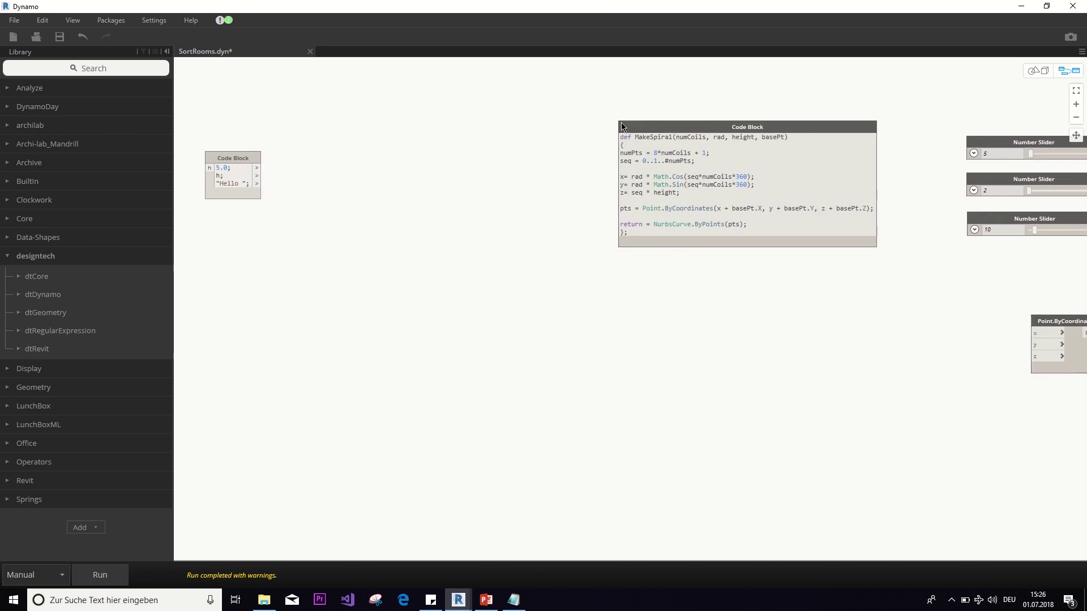
pyautogui.moveTo(600, 129); pyautogui.dragTo(470, 148, button='middle')
pyautogui.scroll(3, 470, 149)
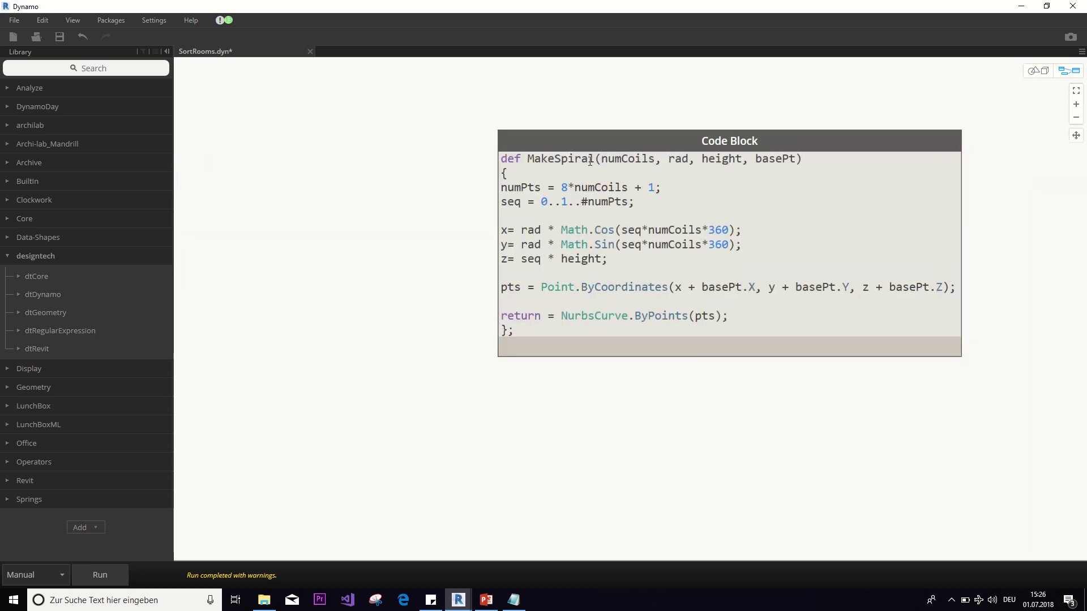
pyautogui.moveTo(663, 325)
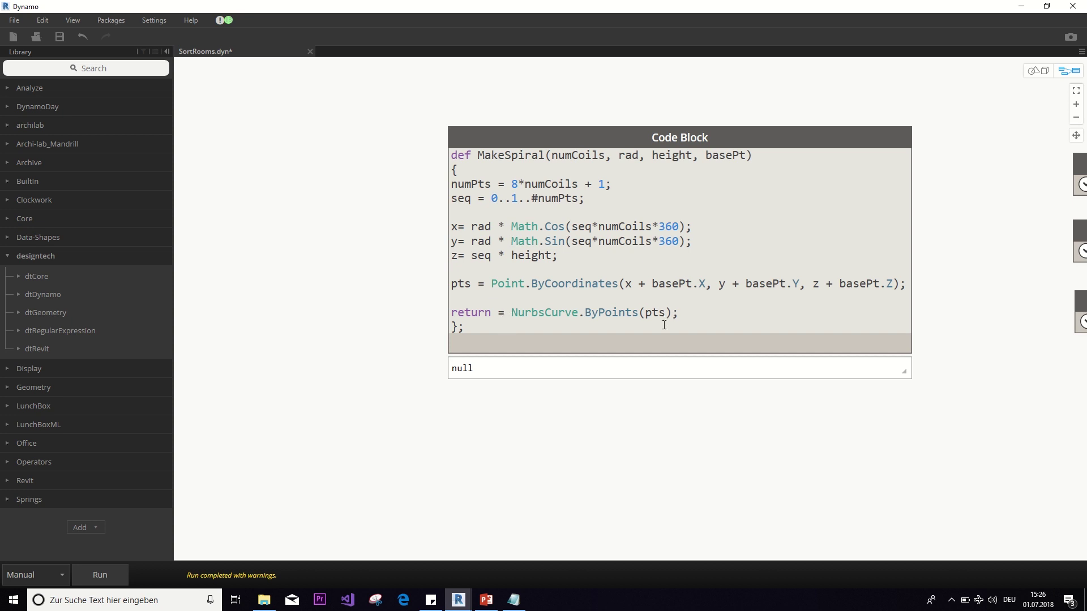
pyautogui.scroll(-3, 746, 379)
pyautogui.moveTo(829, 375)
pyautogui.mouseDown(button='middle')
pyautogui.moveTo(267, 250)
pyautogui.moveTo(807, 287)
pyautogui.mouseUp(button='middle')
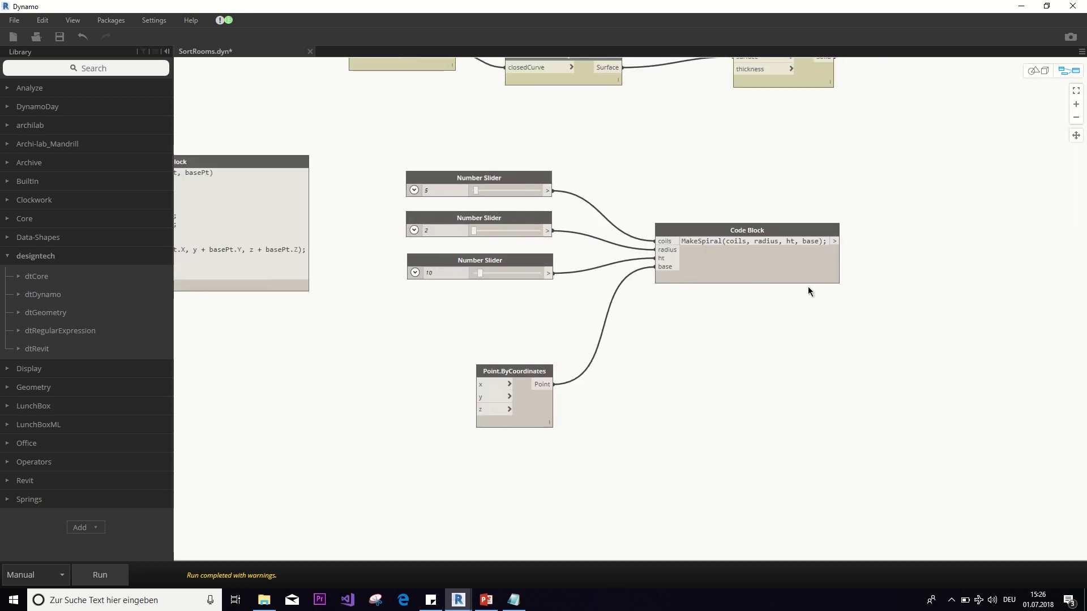
pyautogui.moveTo(758, 320); pyautogui.dragTo(694, 322, button='middle')
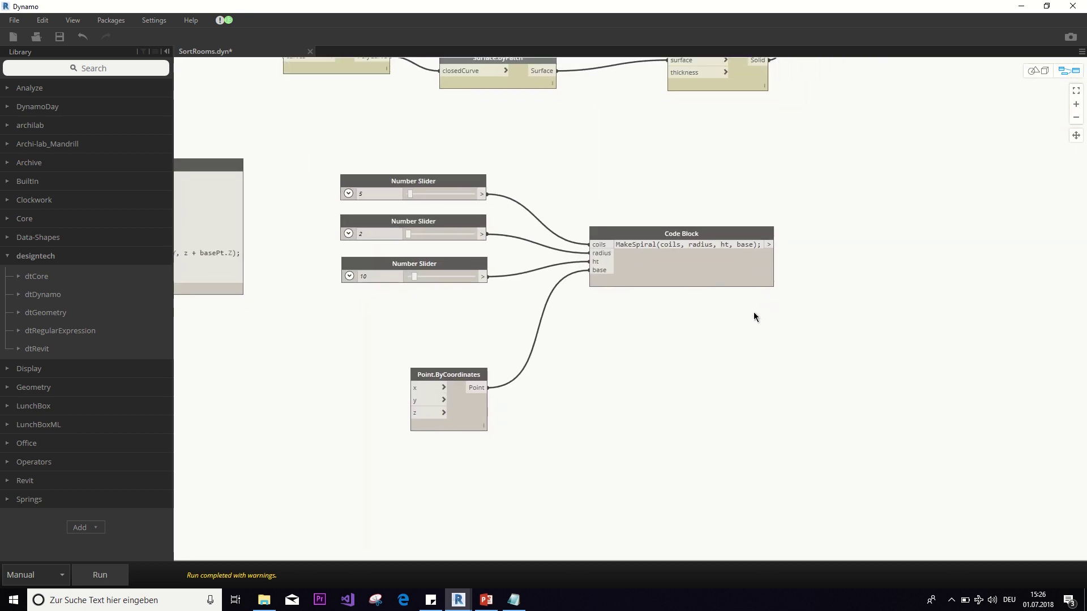
pyautogui.scroll(1, 663, 249)
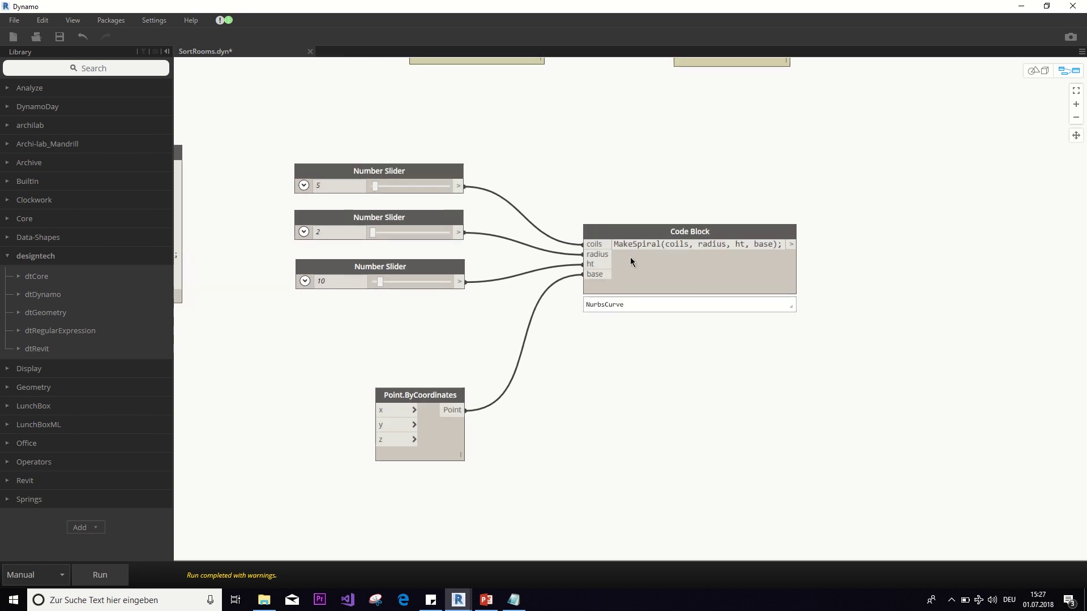
pyautogui.scroll(3, 649, 248)
pyautogui.scroll(2, 645, 247)
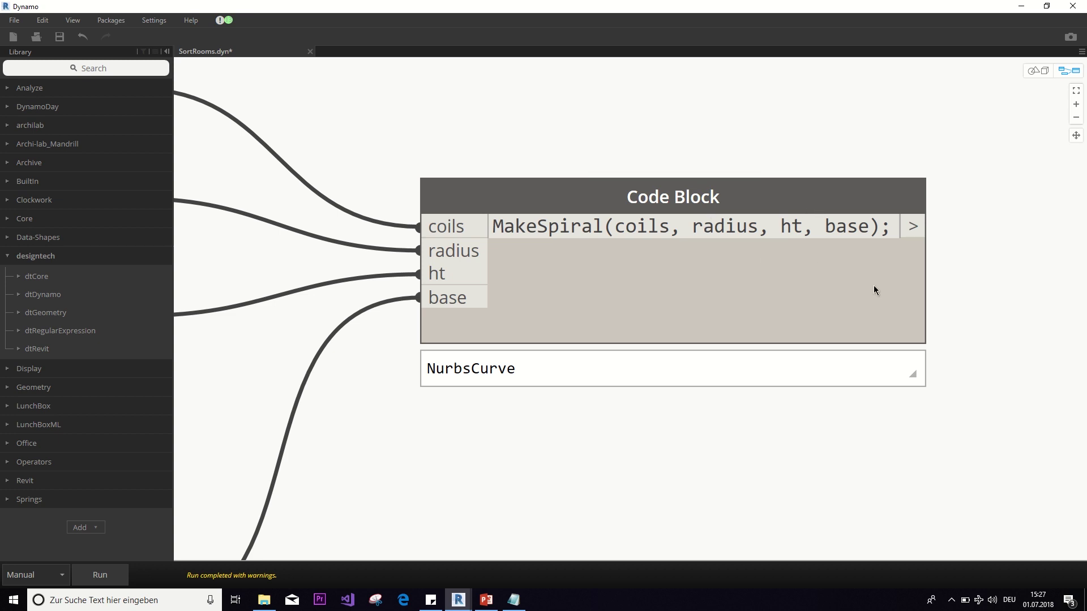
pyautogui.scroll(-3, 687, 315)
pyautogui.moveTo(807, 306); pyautogui.dragTo(868, 295, button='middle')
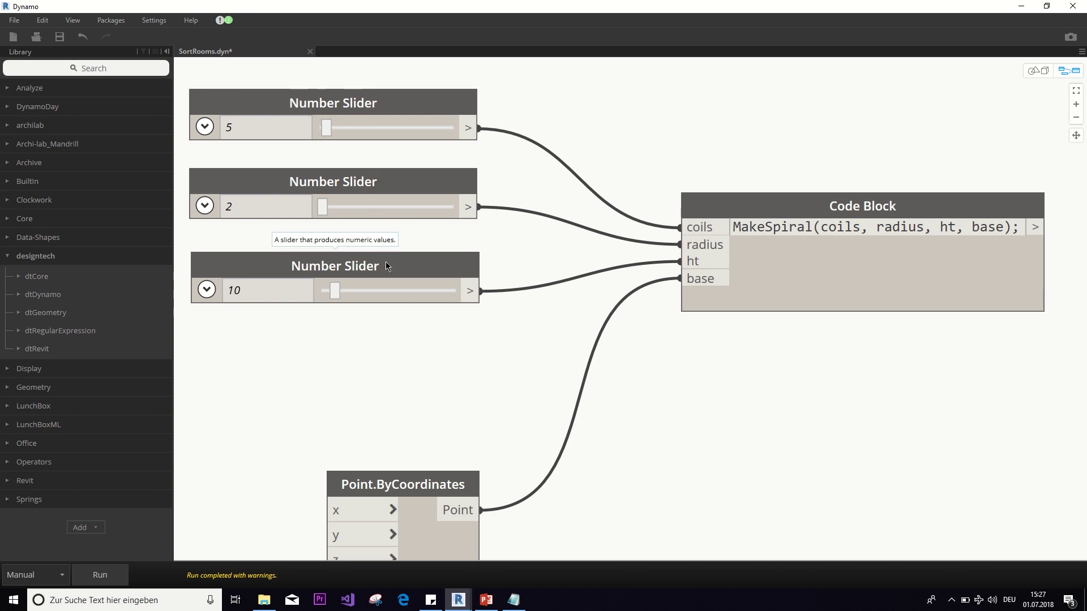
pyautogui.scroll(-3, 386, 262)
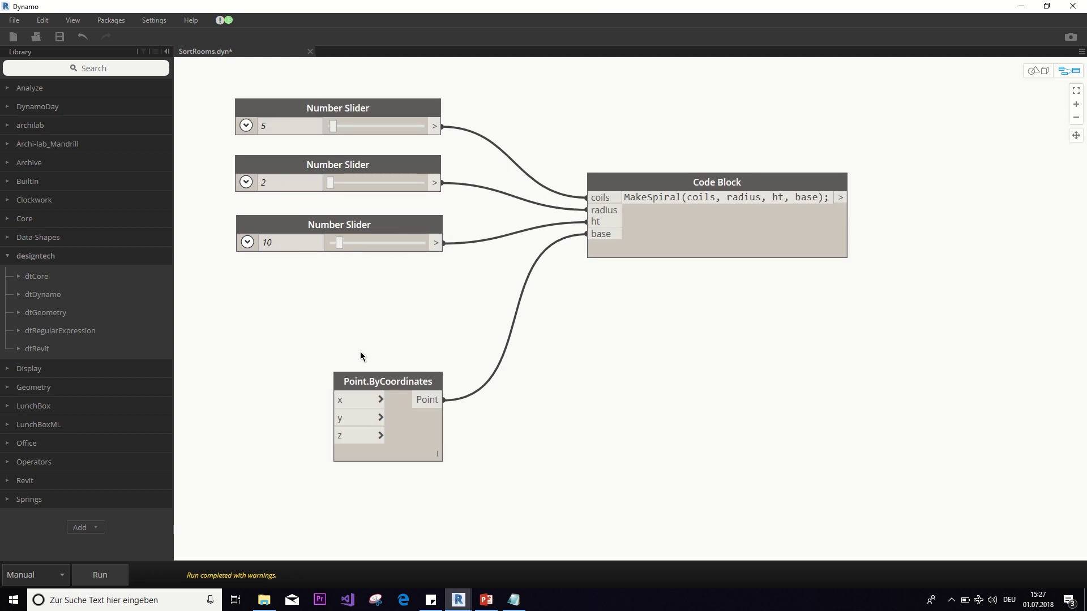
# Check the spiral in 3D preview, set sliders to 17 coils and height 56, and rerun
pyautogui.click(116, 568)
pyautogui.click(1034, 72)
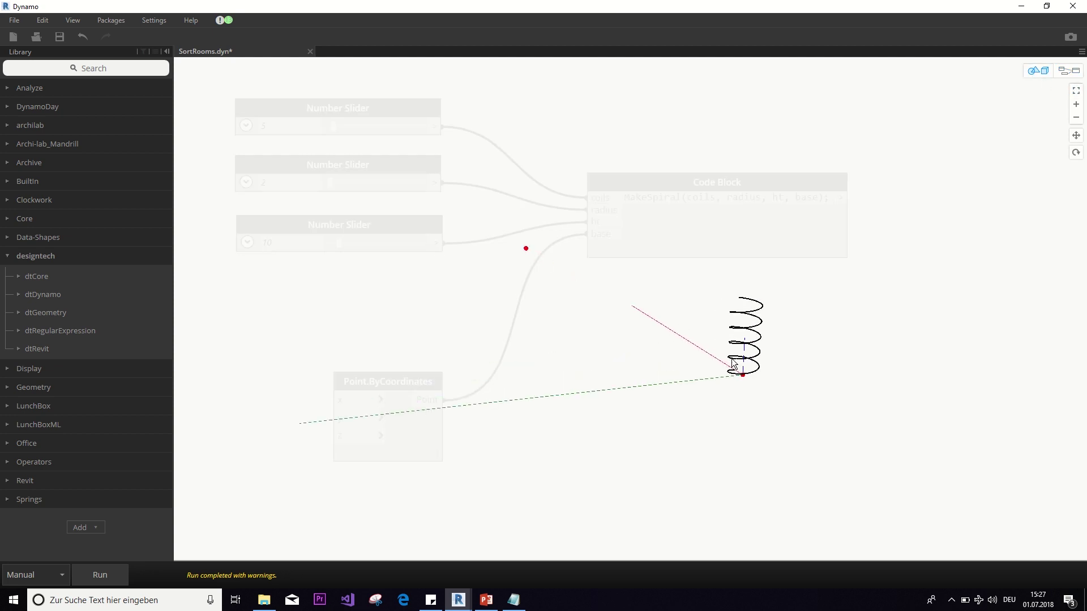
pyautogui.scroll(3, 727, 368)
pyautogui.scroll(3, 684, 286)
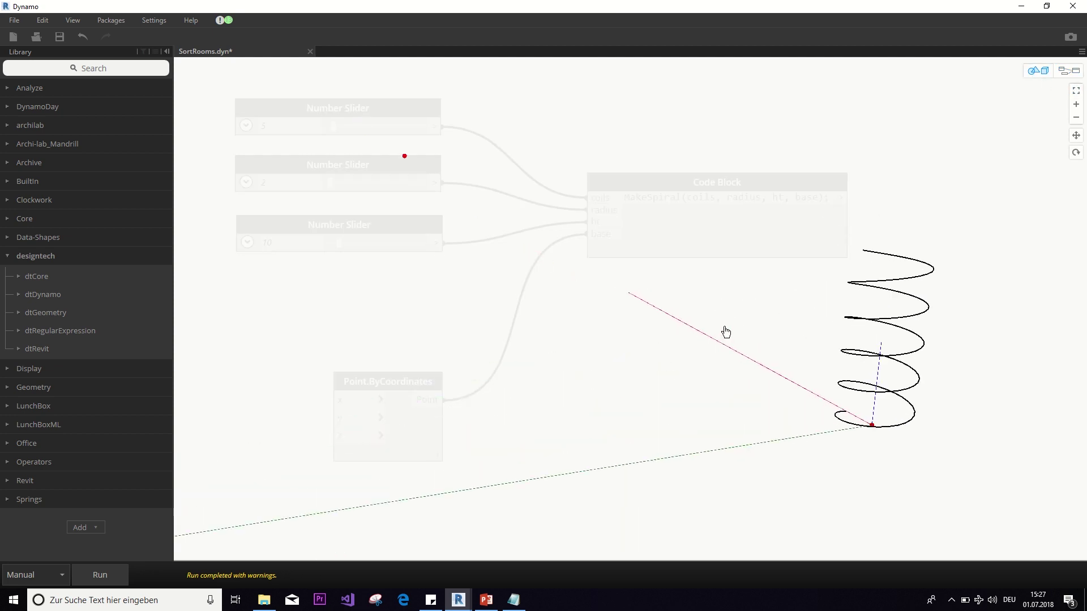
pyautogui.moveTo(725, 331); pyautogui.dragTo(724, 332, button='middle')
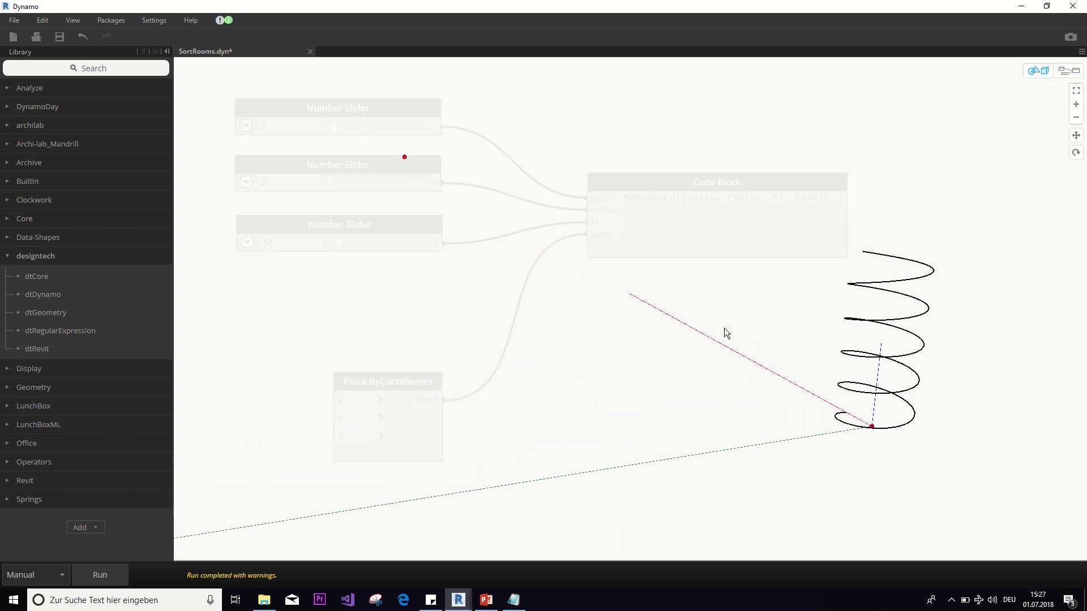
pyautogui.click(1068, 74)
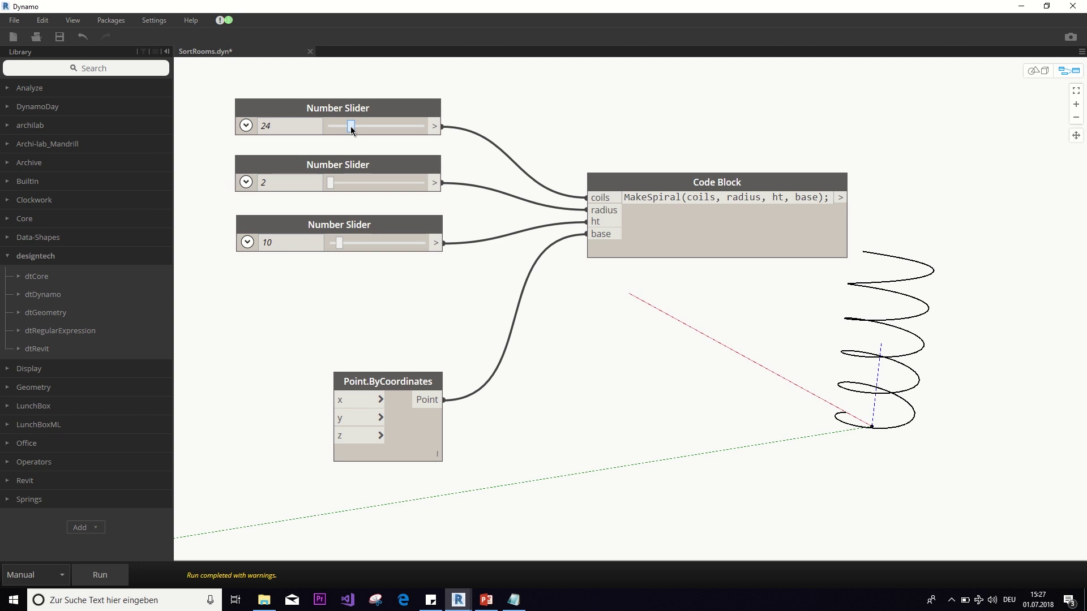
pyautogui.moveTo(354, 127); pyautogui.dragTo(344, 126)
pyautogui.click(107, 573)
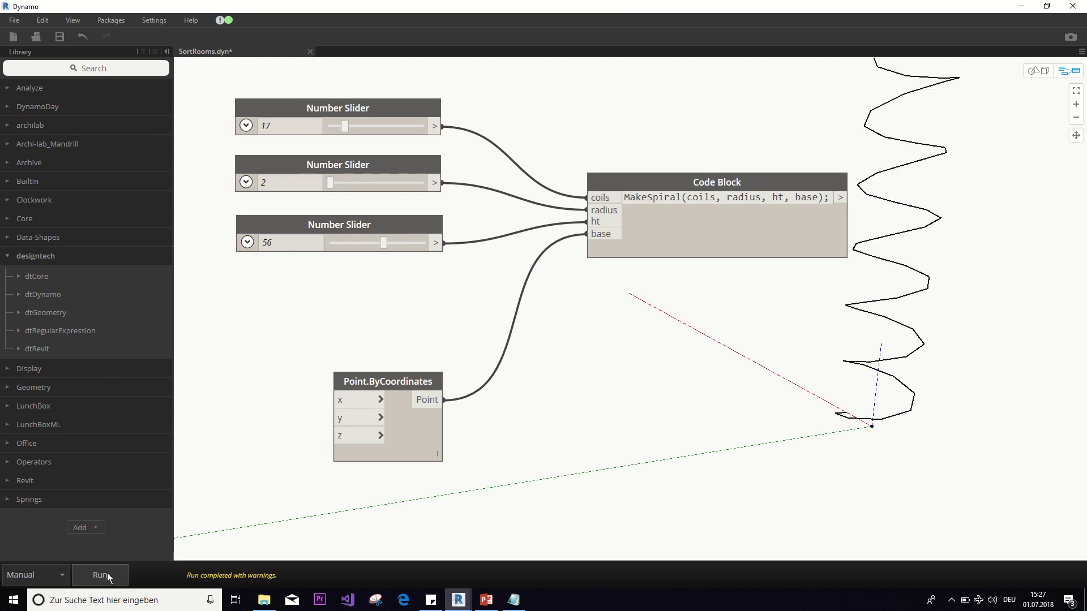